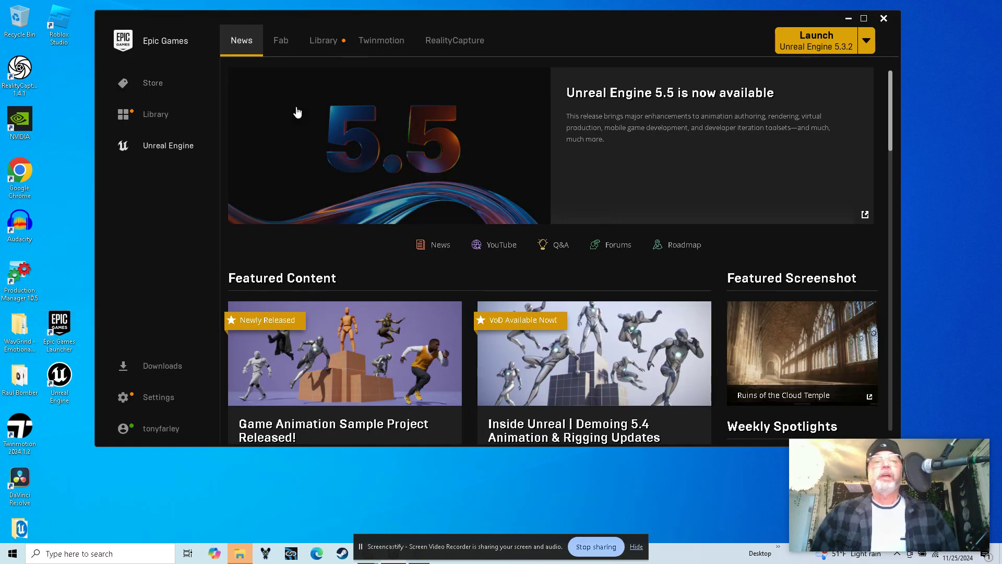
Go to the Epic Store and scroll its Discover page with the Black Friday sale banner
{"action": "left_click", "coordinate": [151, 86]}
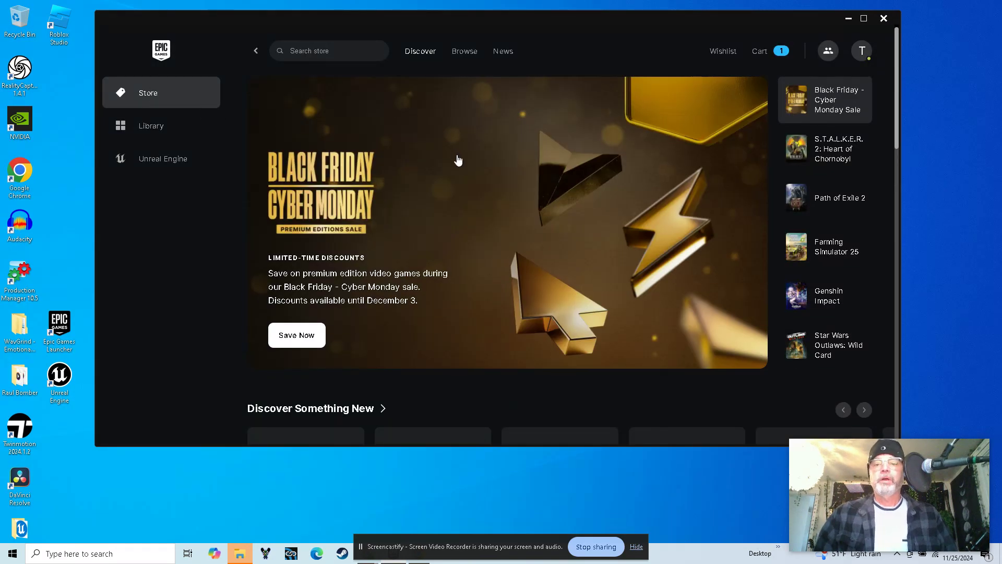
{"action": "scroll", "coordinate": [457, 163], "scroll_direction": "down", "scroll_amount": 5}
{"action": "scroll", "coordinate": [457, 163], "scroll_direction": "up", "scroll_amount": 5}
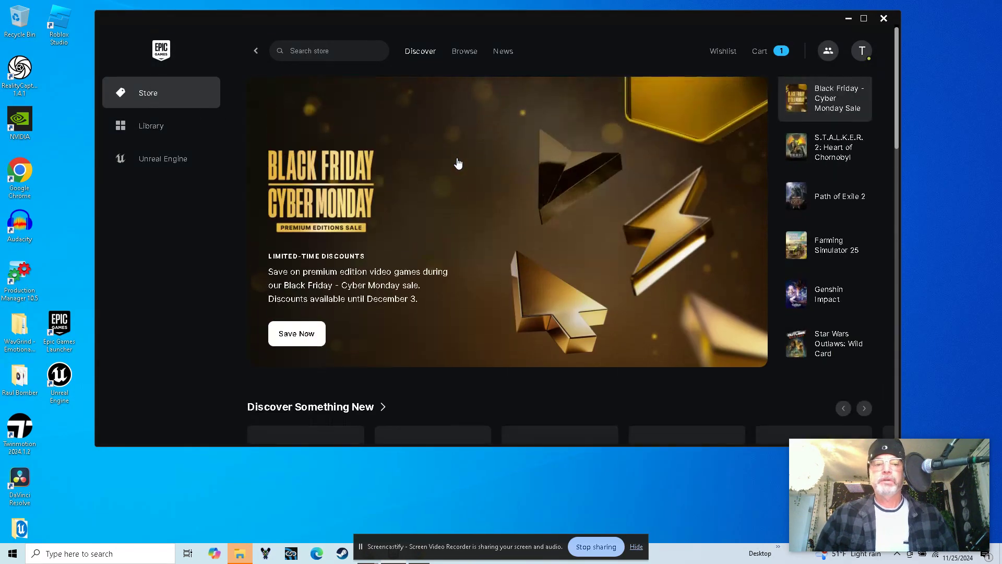
Scroll through the owned games Library, then return to the Unreal Engine News page
{"action": "left_click", "coordinate": [155, 131]}
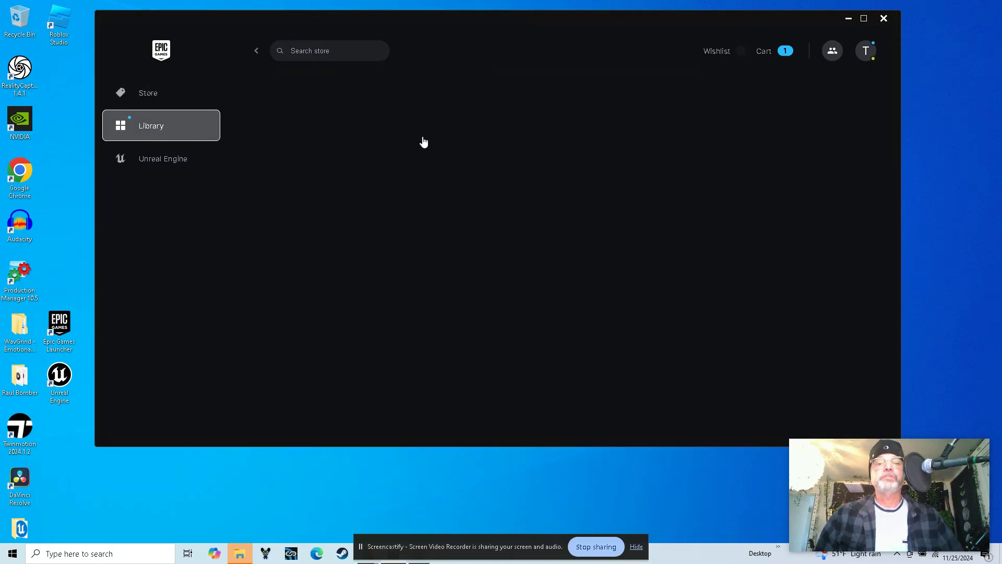
{"action": "scroll", "coordinate": [630, 225], "scroll_direction": "down", "scroll_amount": 3}
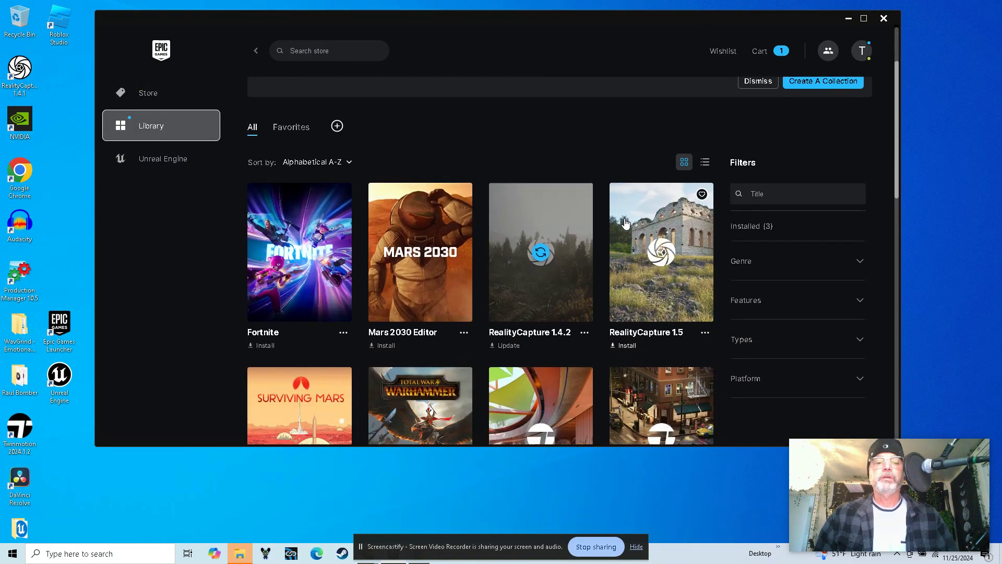
{"action": "scroll", "coordinate": [626, 217], "scroll_direction": "down", "scroll_amount": 2}
{"action": "scroll", "coordinate": [627, 216], "scroll_direction": "down", "scroll_amount": 5}
{"action": "scroll", "coordinate": [626, 216], "scroll_direction": "down", "scroll_amount": 5}
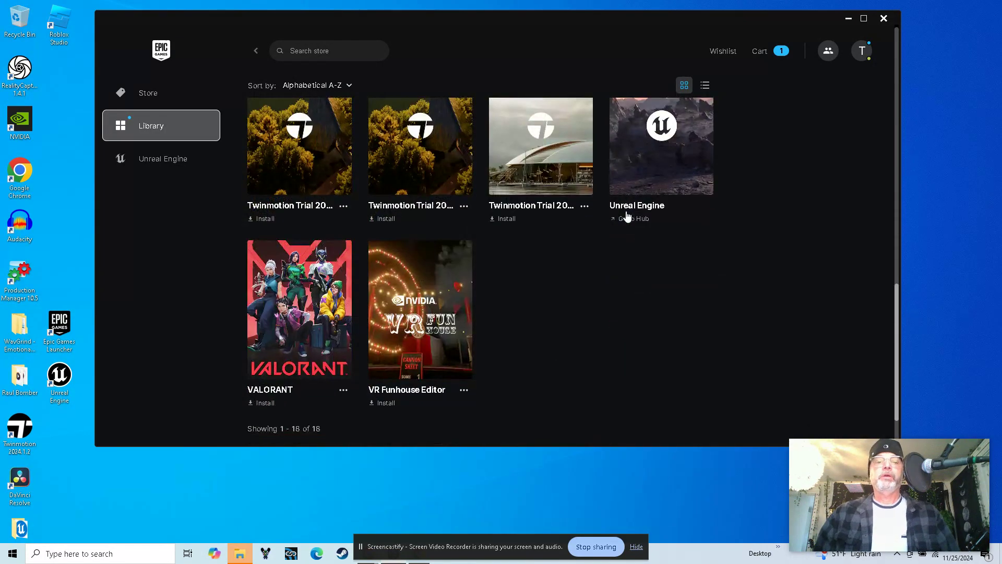
{"action": "scroll", "coordinate": [628, 217], "scroll_direction": "up", "scroll_amount": 7}
{"action": "left_click", "coordinate": [150, 160]}
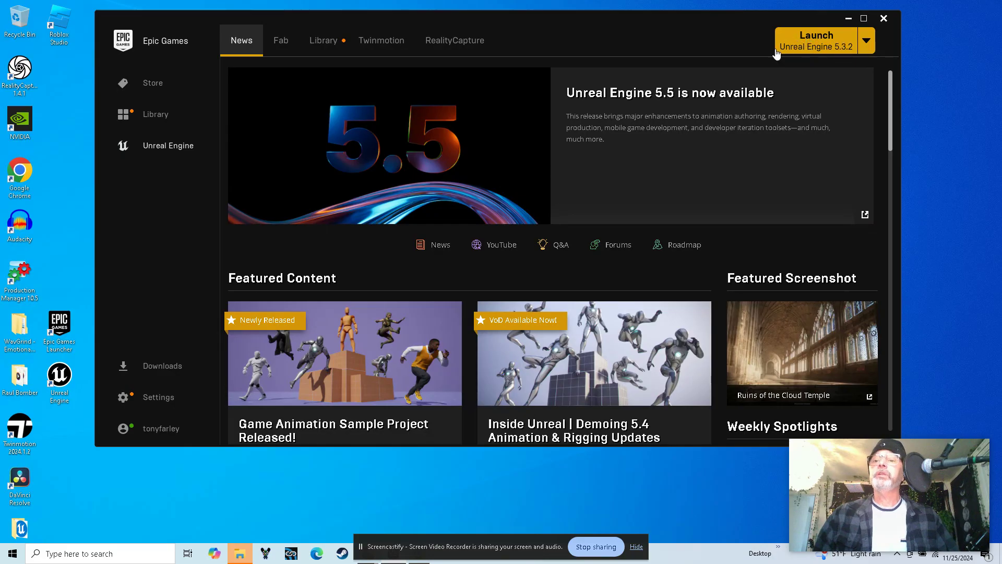
Check the Launch button's engine versions, then view the Library tab listing 5.3.2 and 5.5.0
{"action": "left_click", "coordinate": [867, 46]}
{"action": "left_click", "coordinate": [867, 46]}
{"action": "left_click", "coordinate": [867, 46]}
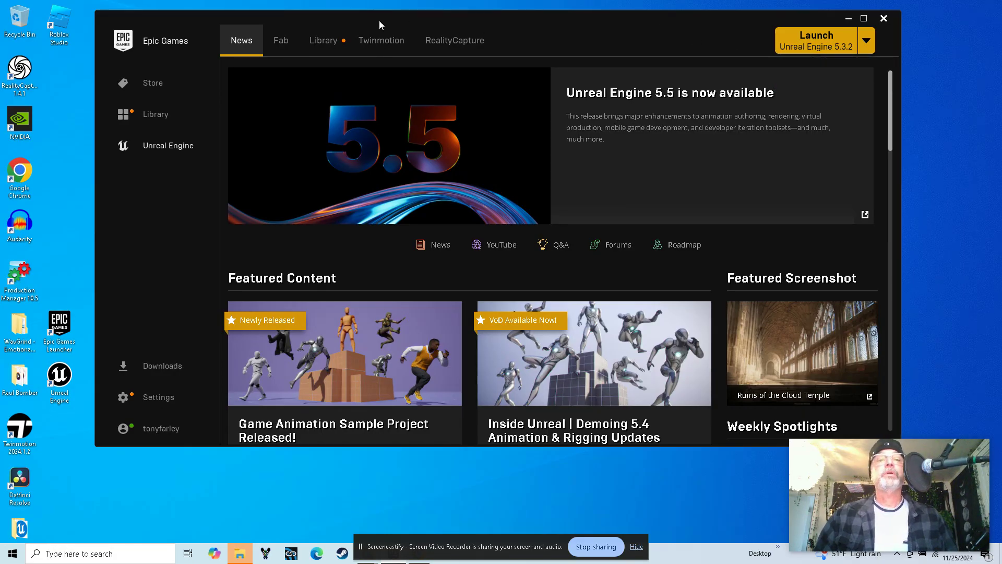
{"action": "left_click", "coordinate": [315, 45]}
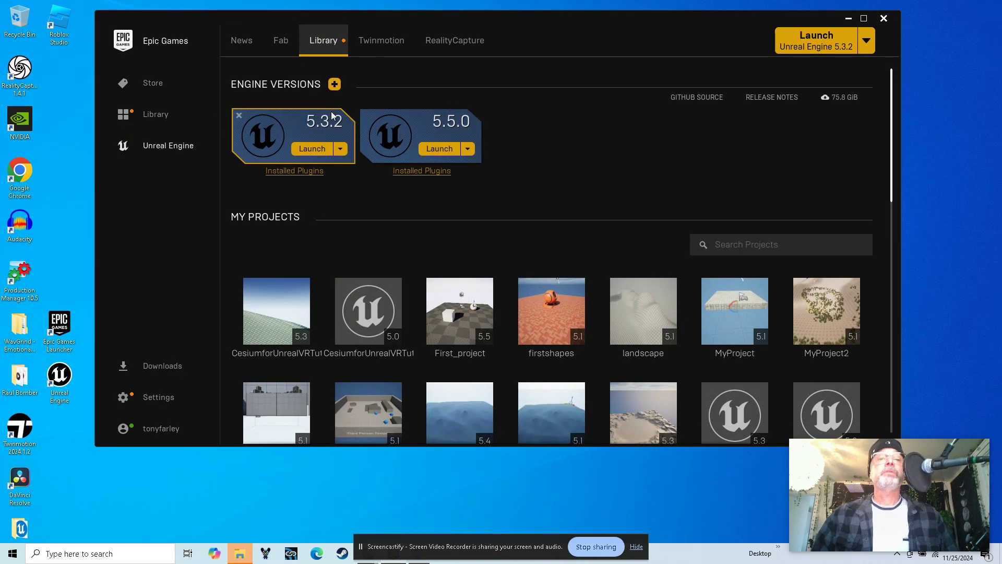
Add a 5.4.4 engine version slot, then remove it without installing
{"action": "left_click", "coordinate": [334, 85]}
{"action": "left_click", "coordinate": [602, 123]}
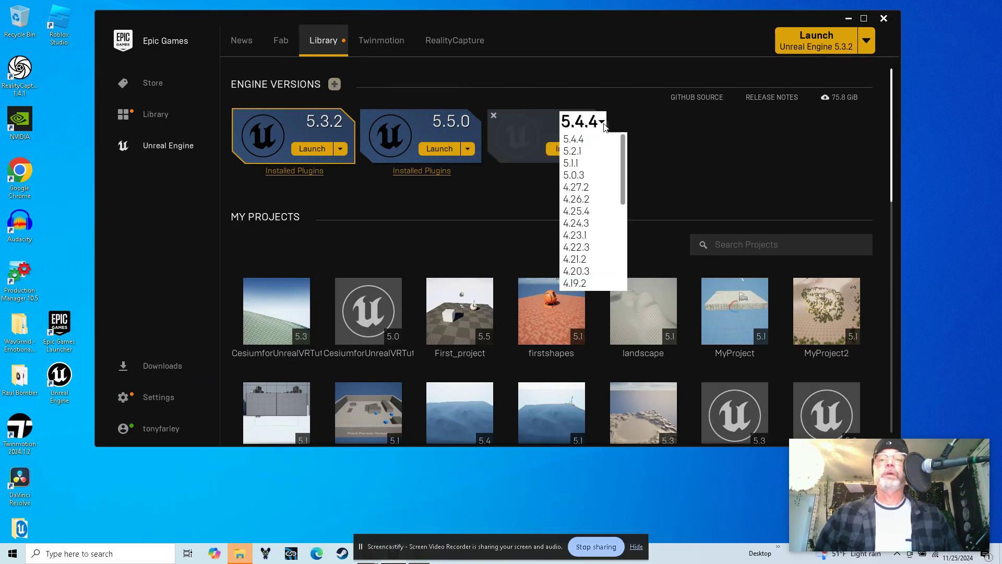
{"action": "scroll", "coordinate": [594, 238], "scroll_direction": "down", "scroll_amount": 1}
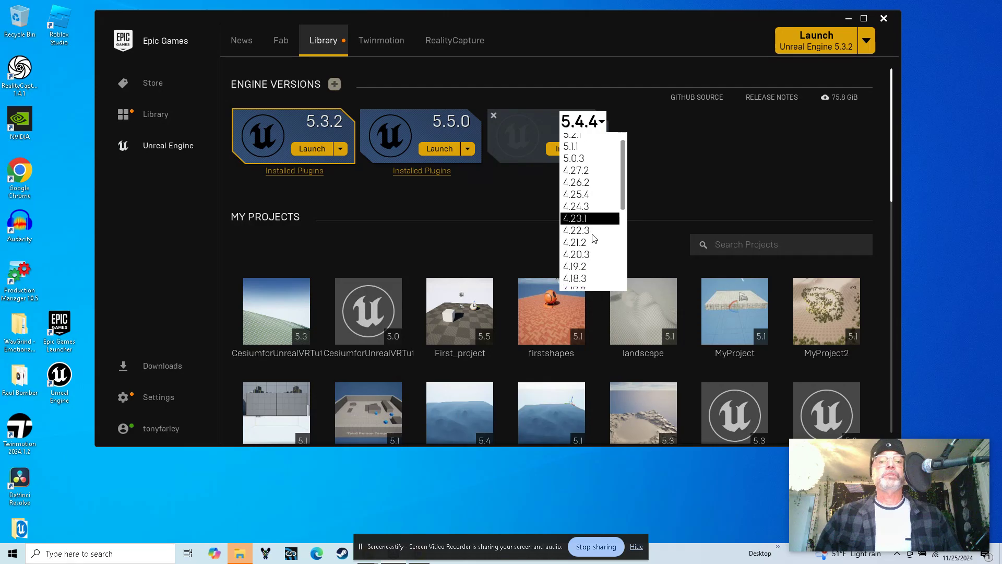
{"action": "scroll", "coordinate": [610, 212], "scroll_direction": "down", "scroll_amount": 3}
{"action": "scroll", "coordinate": [606, 227], "scroll_direction": "up", "scroll_amount": 3}
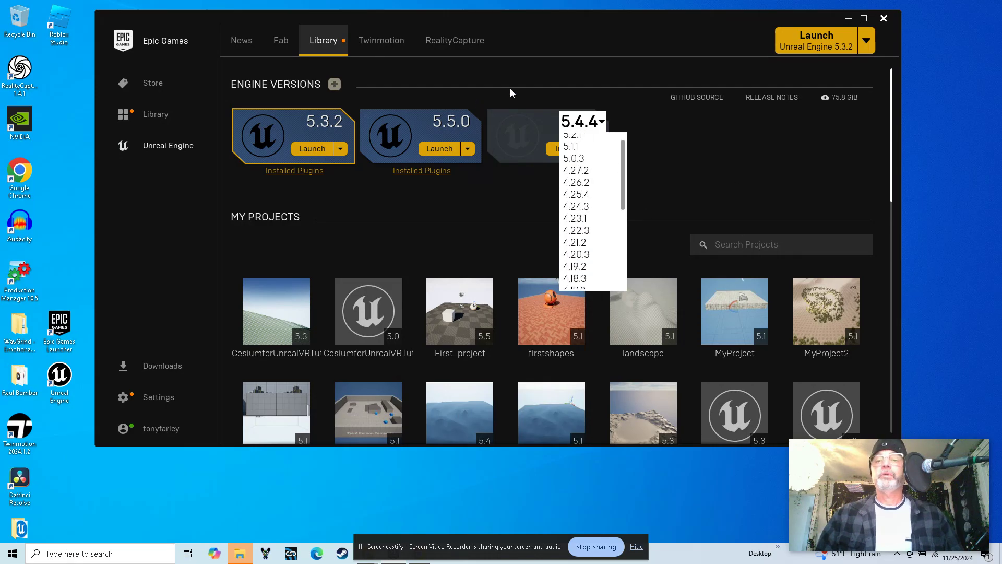
{"action": "scroll", "coordinate": [604, 242], "scroll_direction": "up", "scroll_amount": 2}
{"action": "left_click", "coordinate": [731, 168]}
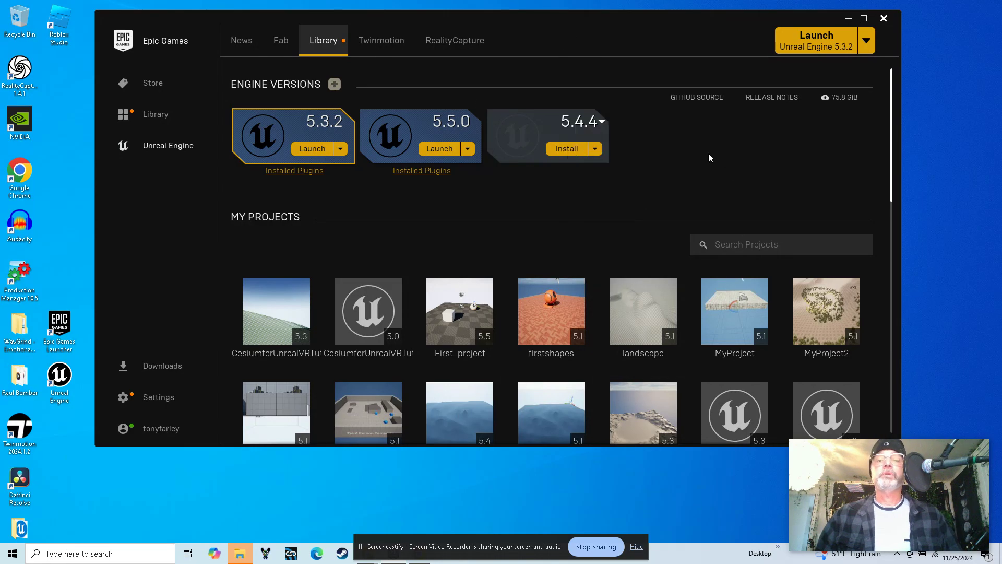
{"action": "left_click", "coordinate": [596, 150]}
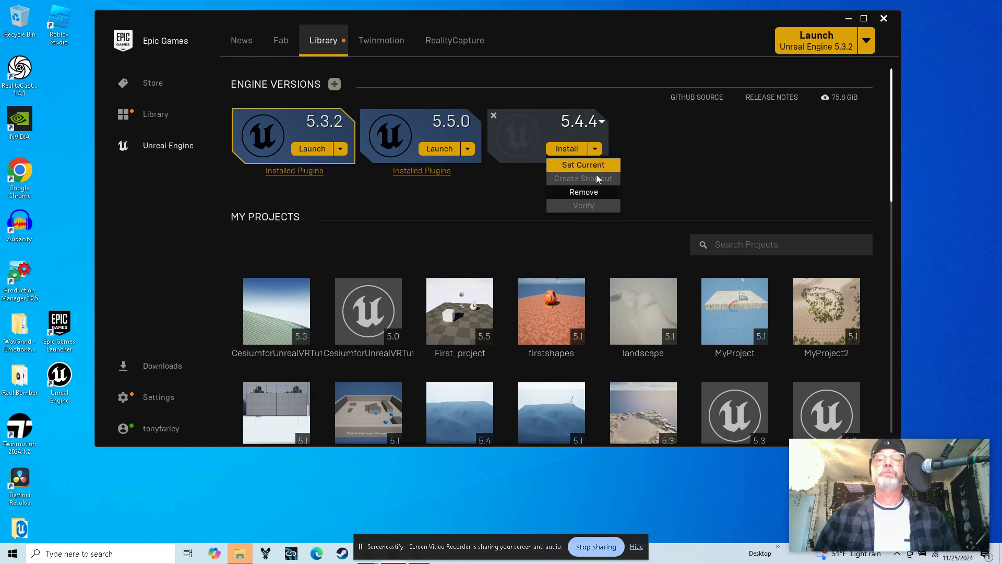
{"action": "left_click", "coordinate": [596, 192]}
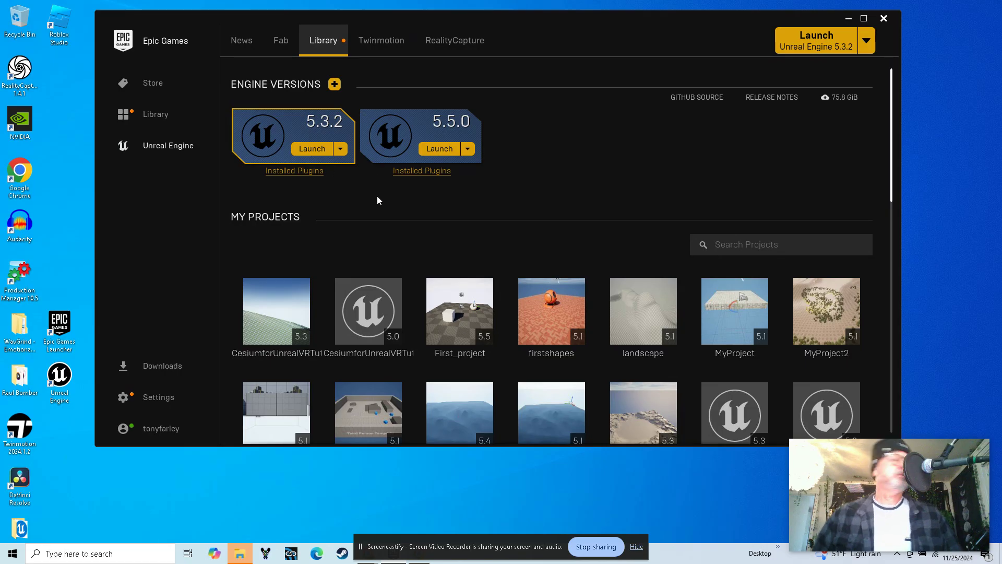
Open the Installation Options for the 5.3.2 engine
{"action": "left_click", "coordinate": [340, 149]}
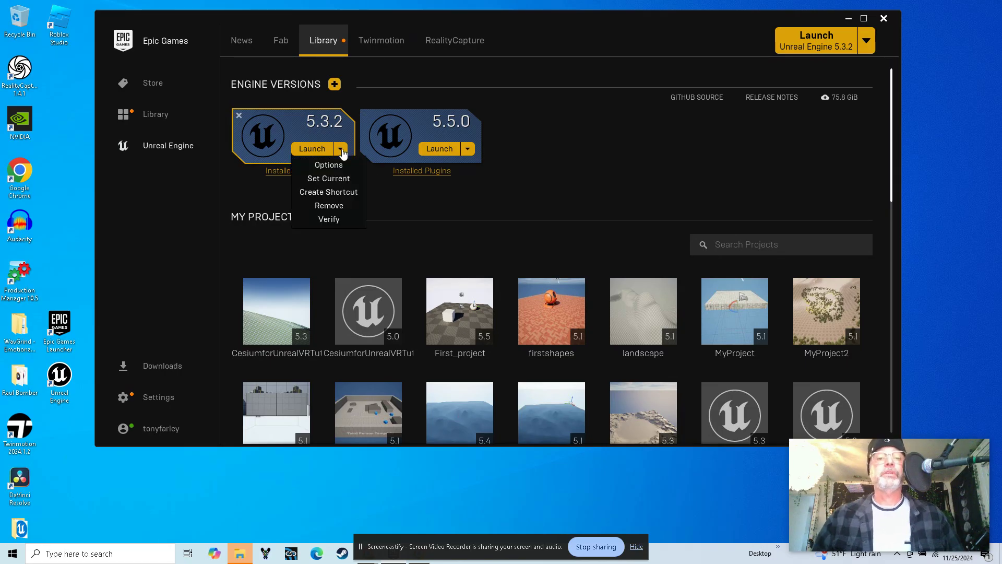
{"action": "left_click", "coordinate": [666, 203]}
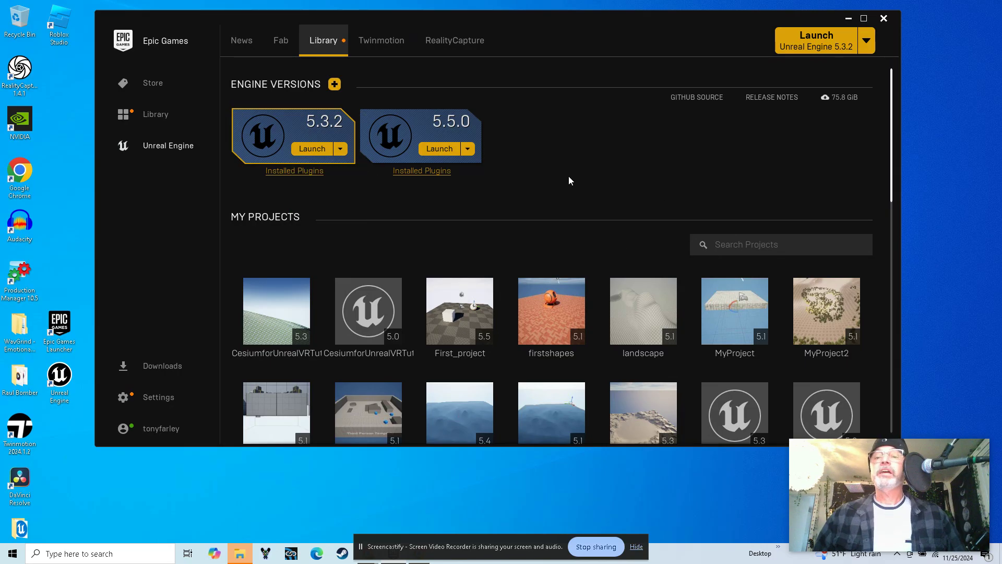
{"action": "left_click", "coordinate": [342, 152]}
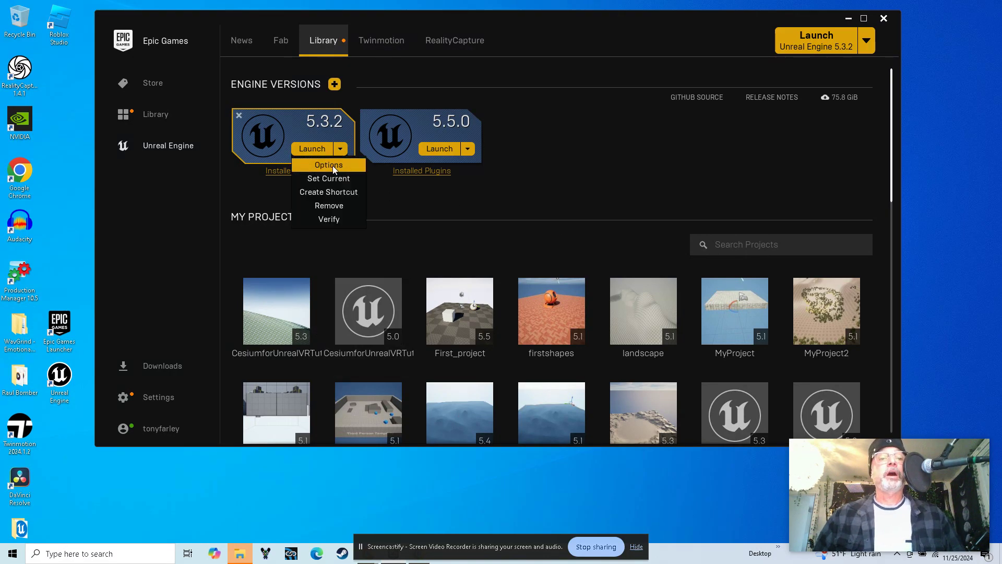
{"action": "left_click", "coordinate": [333, 165]}
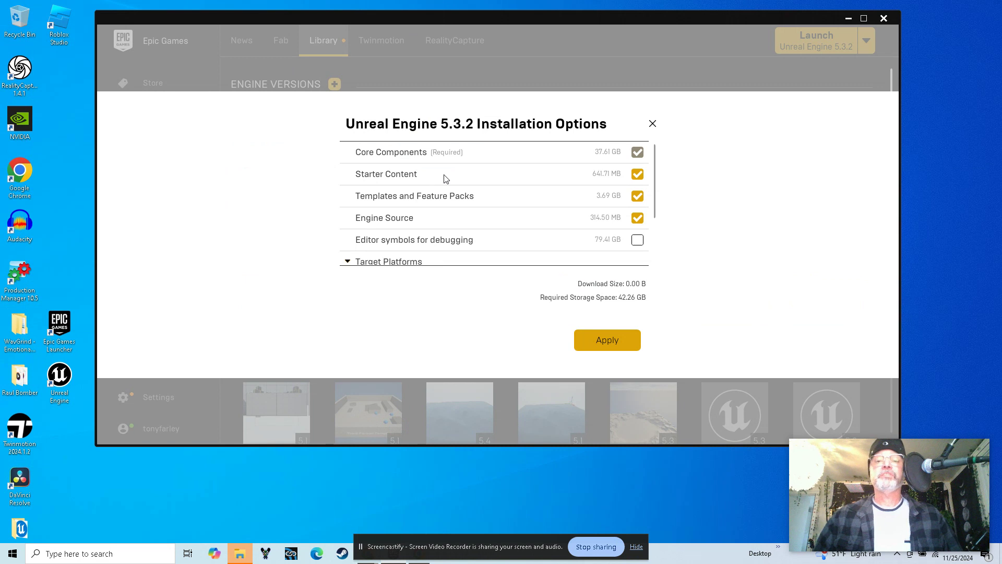
{"action": "scroll", "coordinate": [445, 178], "scroll_direction": "down", "scroll_amount": 1}
{"action": "scroll", "coordinate": [443, 177], "scroll_direction": "down", "scroll_amount": 2}
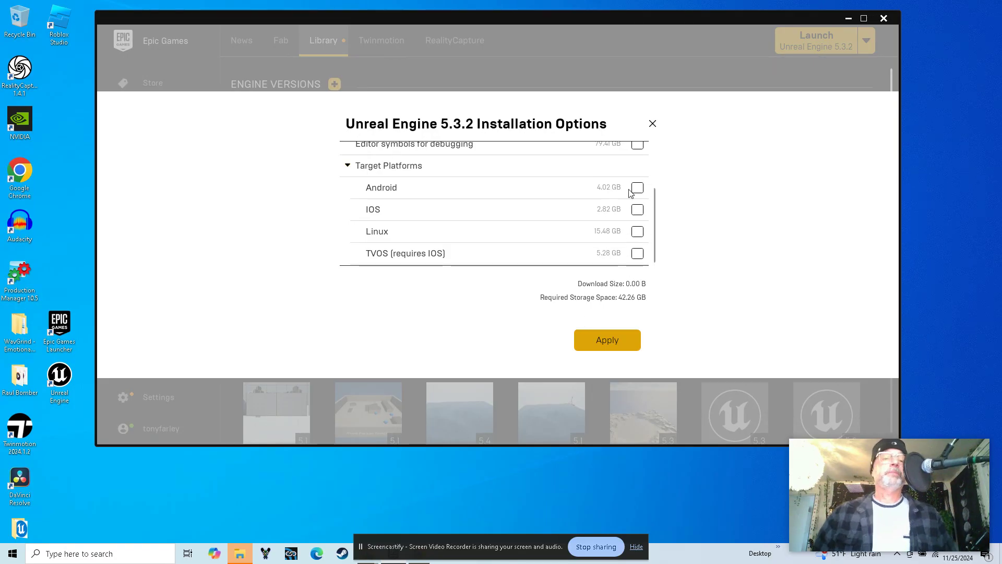
{"action": "left_click", "coordinate": [652, 125]}
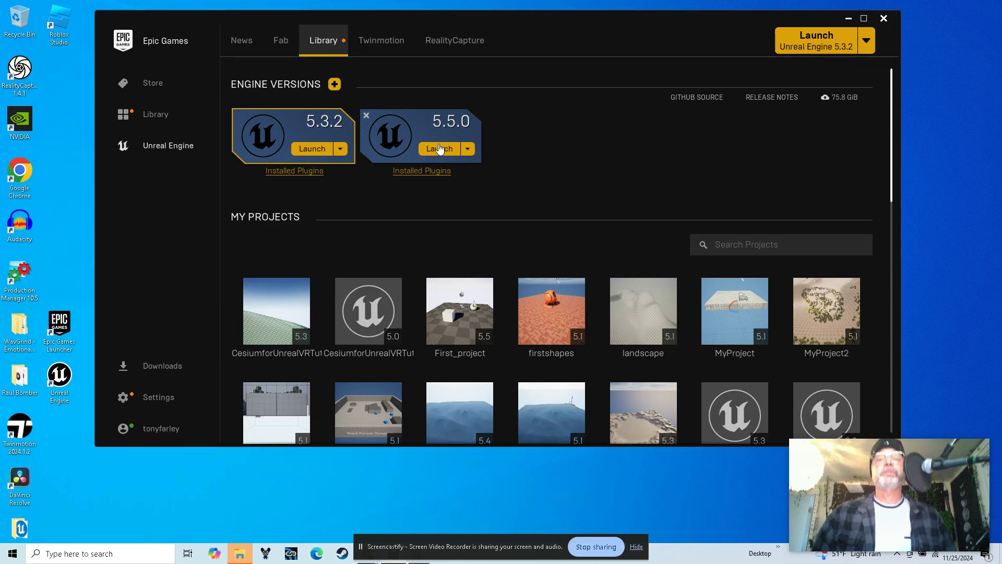
Launch Unreal Engine 5.5.0 from the Library to reach the Project Browser
{"action": "mouse_move", "coordinate": [454, 122]}
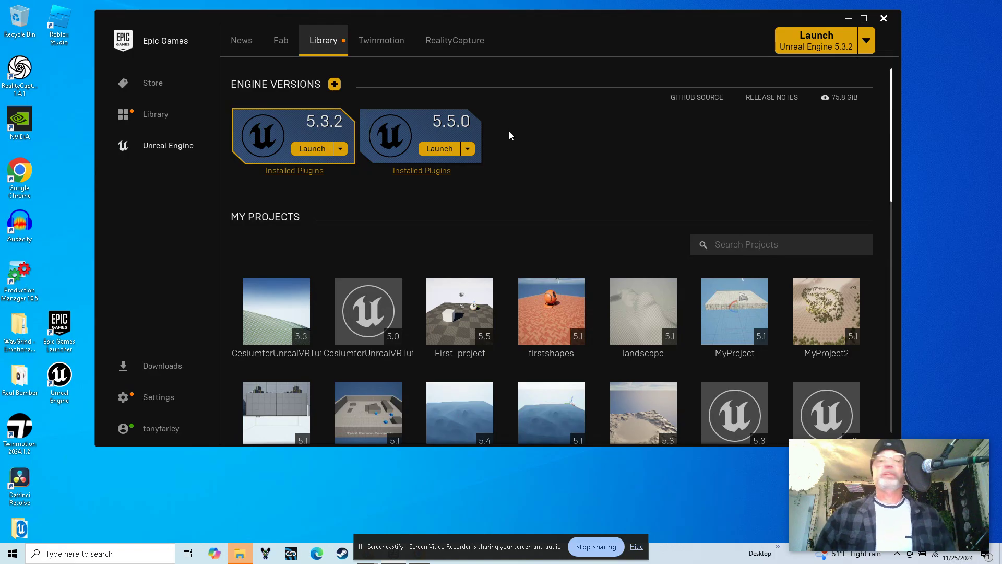
{"action": "left_click", "coordinate": [442, 149]}
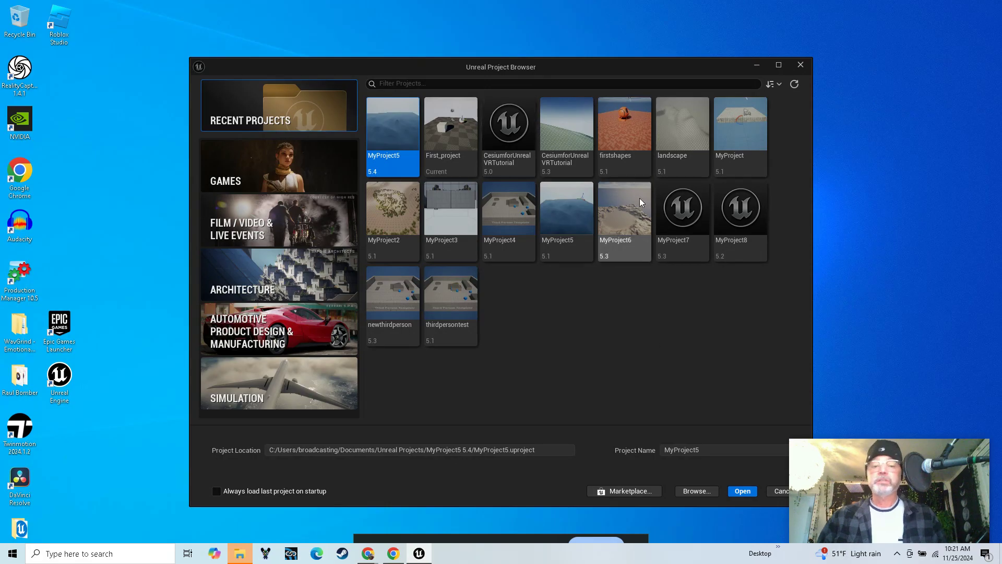
Show the Games templates, with Blank, Blueprint, Desktop and Maximum defaults
{"action": "left_click", "coordinate": [273, 162]}
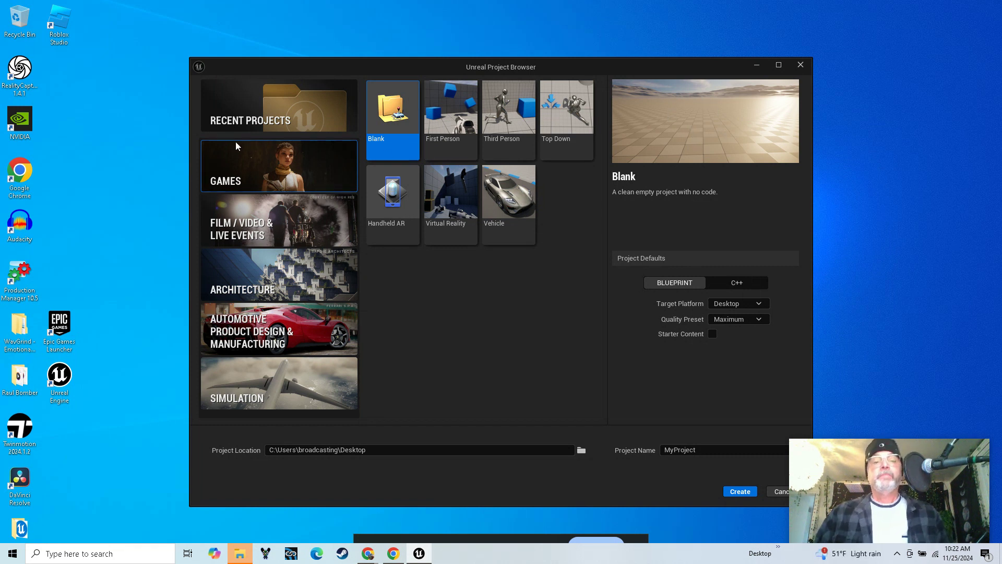
Compare Architecture, Automotive and Simulation templates, then settle on Film / Video & Live Events Blank
{"action": "left_click", "coordinate": [248, 222]}
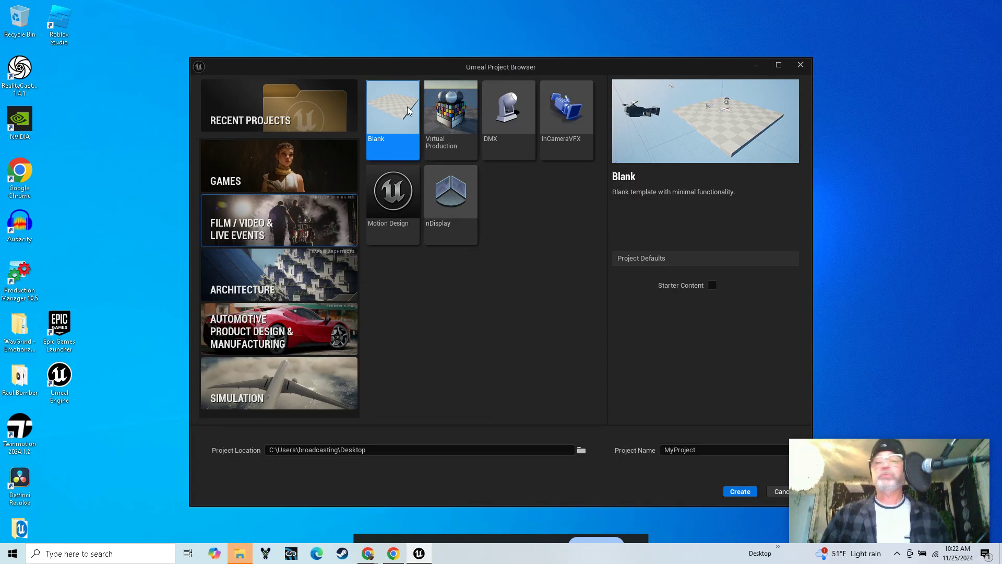
{"action": "left_click", "coordinate": [294, 276]}
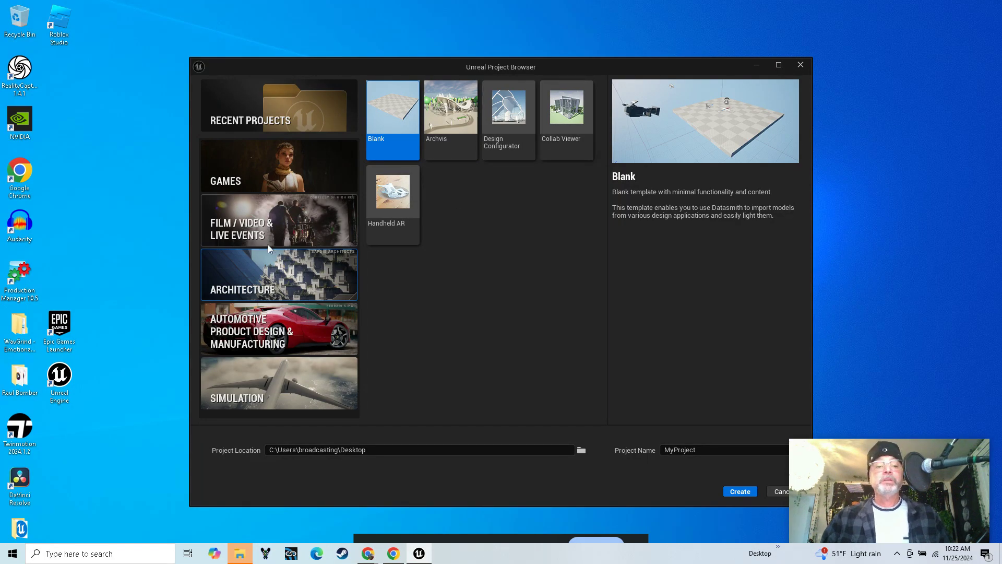
{"action": "left_click", "coordinate": [286, 332]}
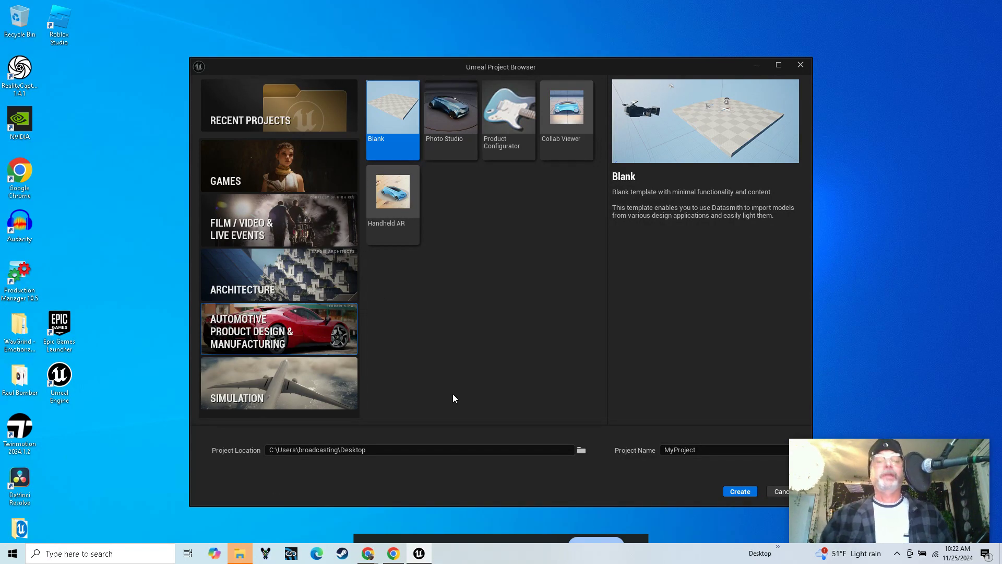
{"action": "left_click", "coordinate": [296, 371]}
{"action": "left_click", "coordinate": [385, 106]}
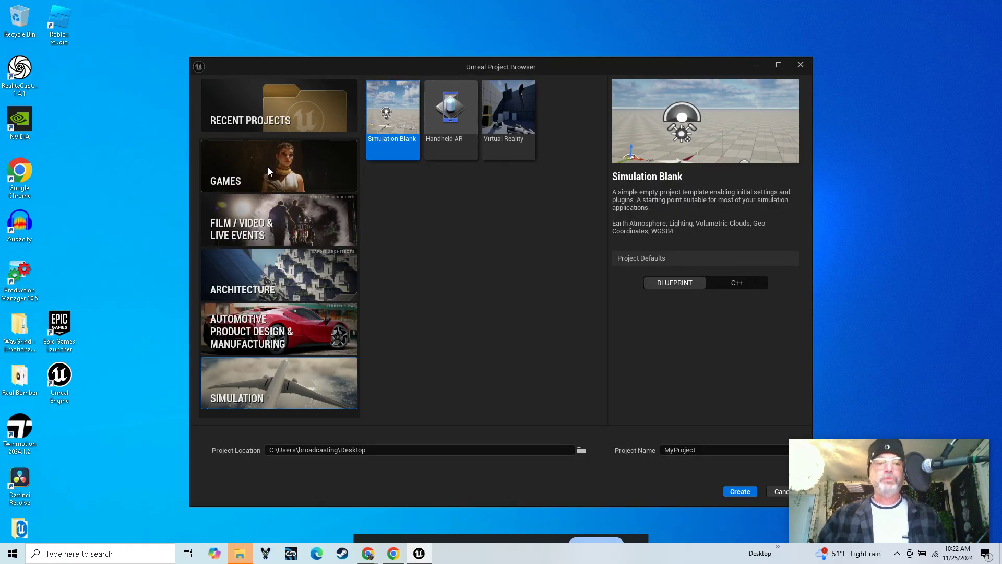
{"action": "left_click", "coordinate": [262, 221]}
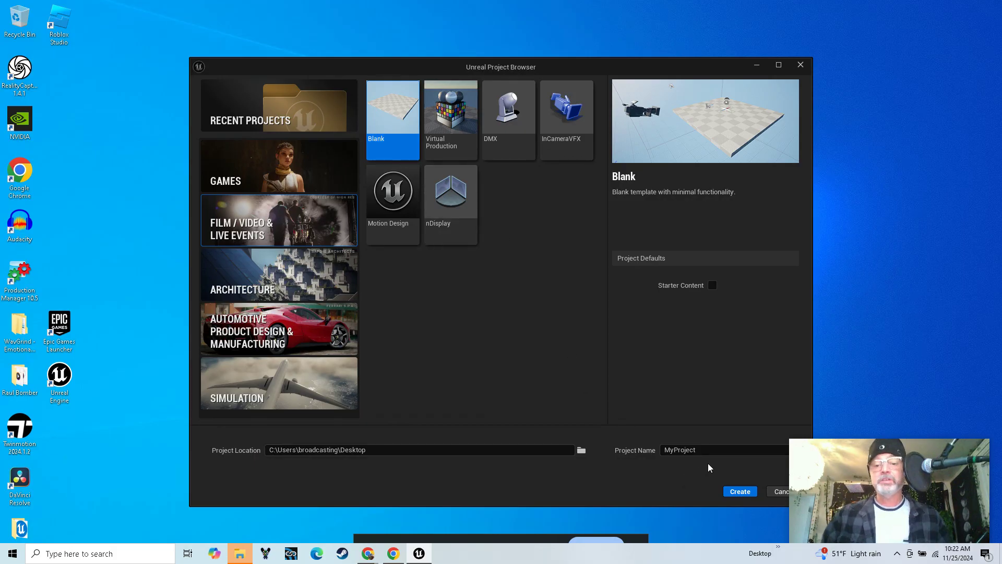
{"action": "left_click_drag", "start_coordinate": [715, 449], "coordinate": [660, 448]}
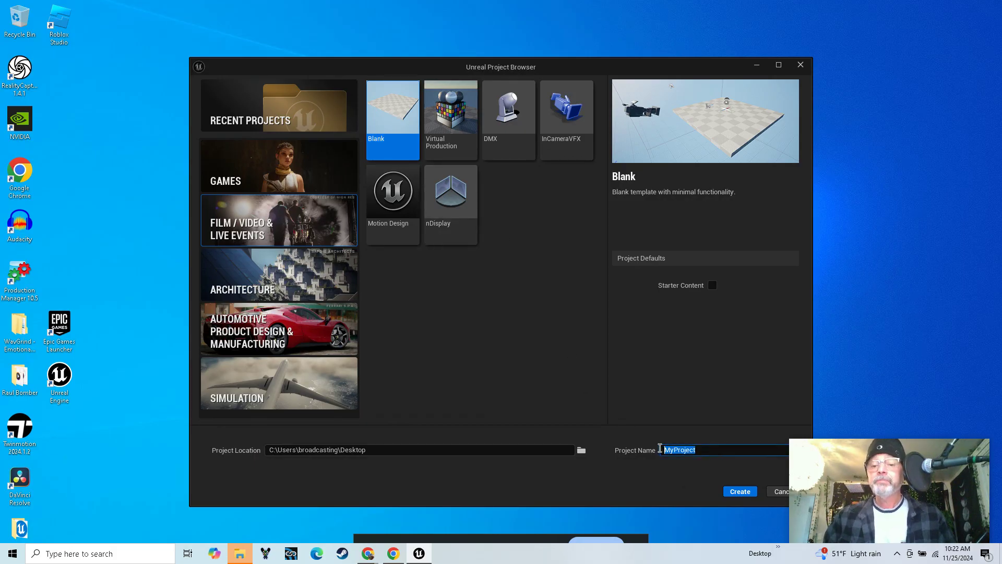
Change the project name from MyProject to MyFirstProject and browse for its save folder
{"action": "left_click", "coordinate": [694, 491]}
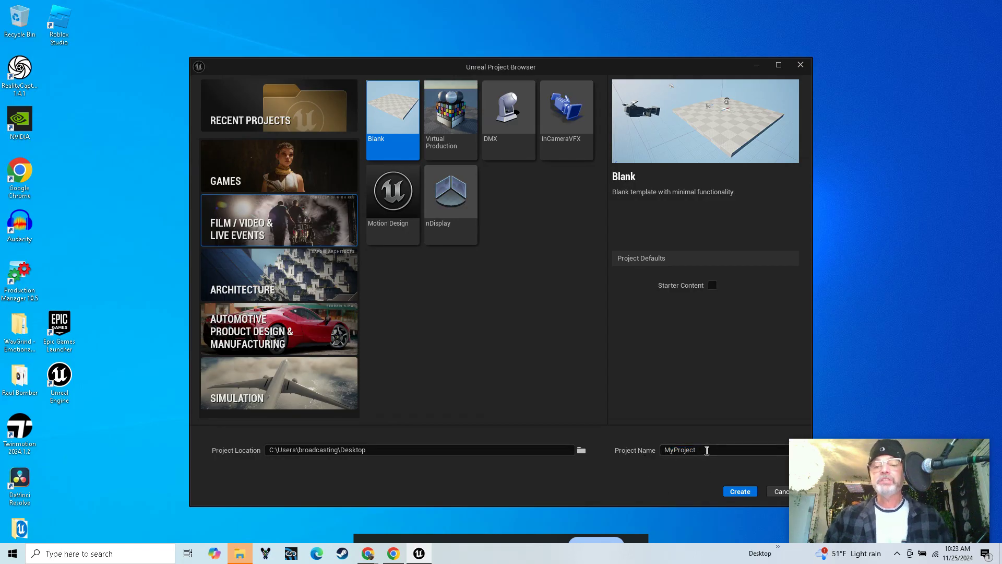
{"action": "left_click_drag", "start_coordinate": [715, 450], "coordinate": [605, 431]}
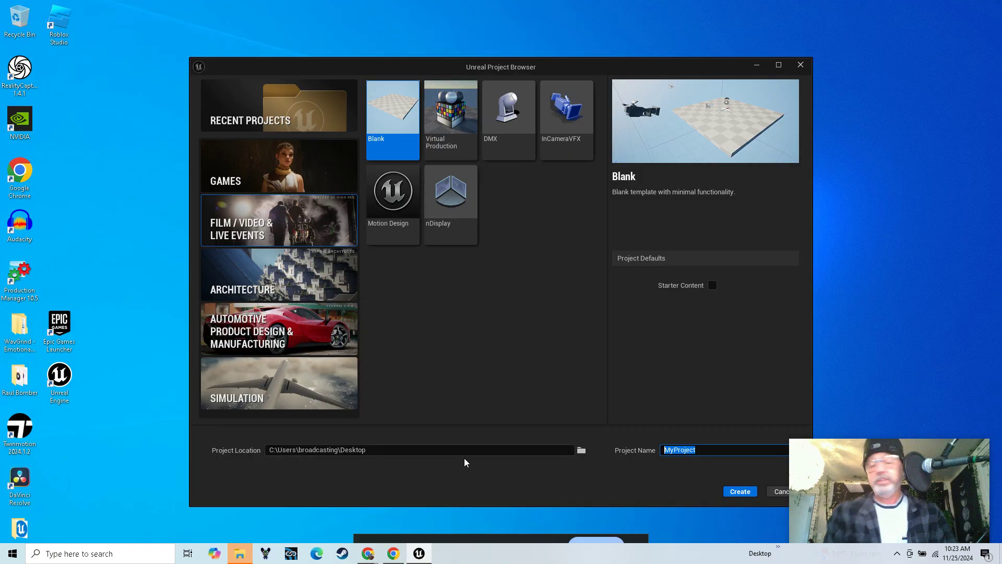
{"action": "type", "text": "My"}
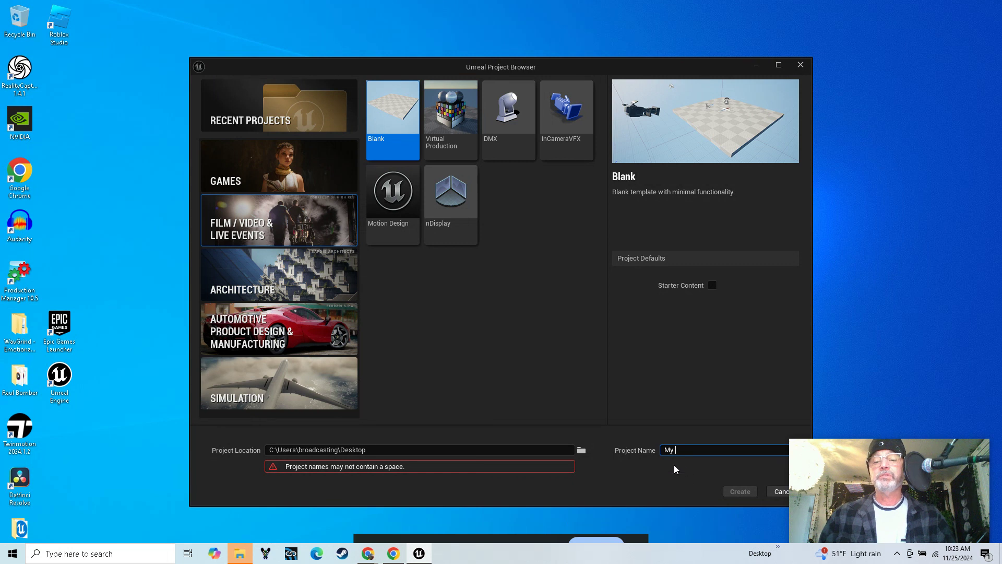
{"action": "key", "text": "BackSpace"}
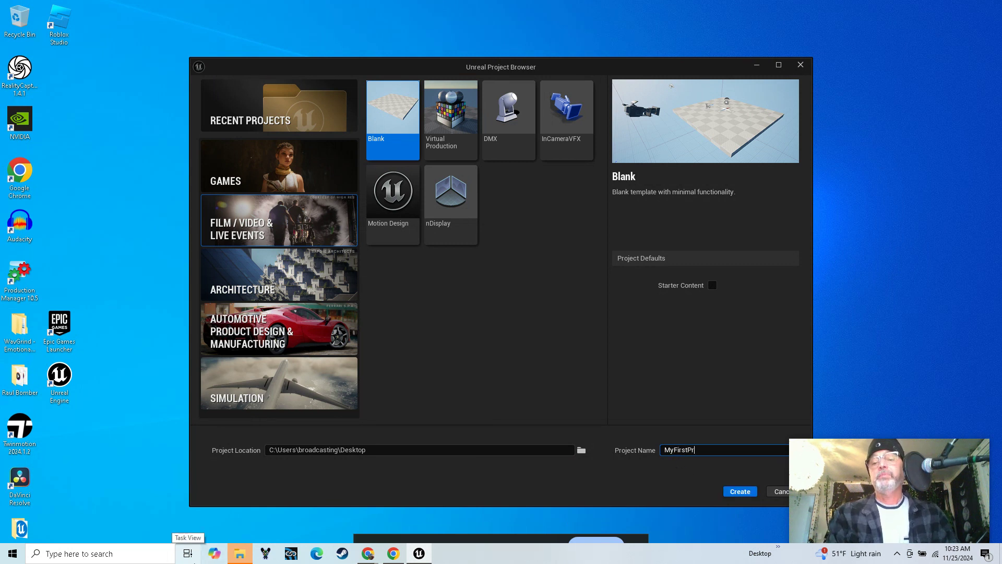
{"action": "type", "text": "oject"}
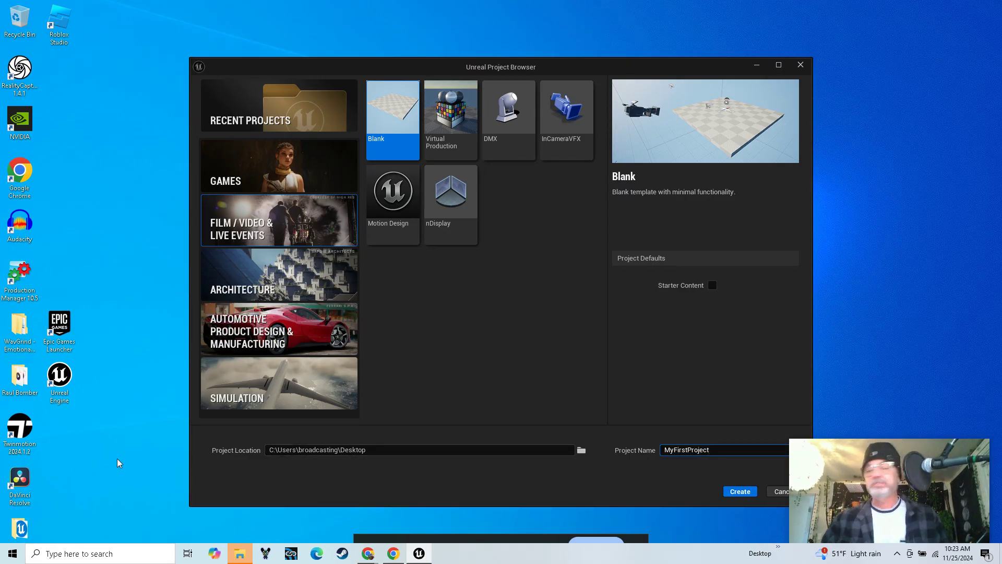
{"action": "left_click", "coordinate": [581, 451]}
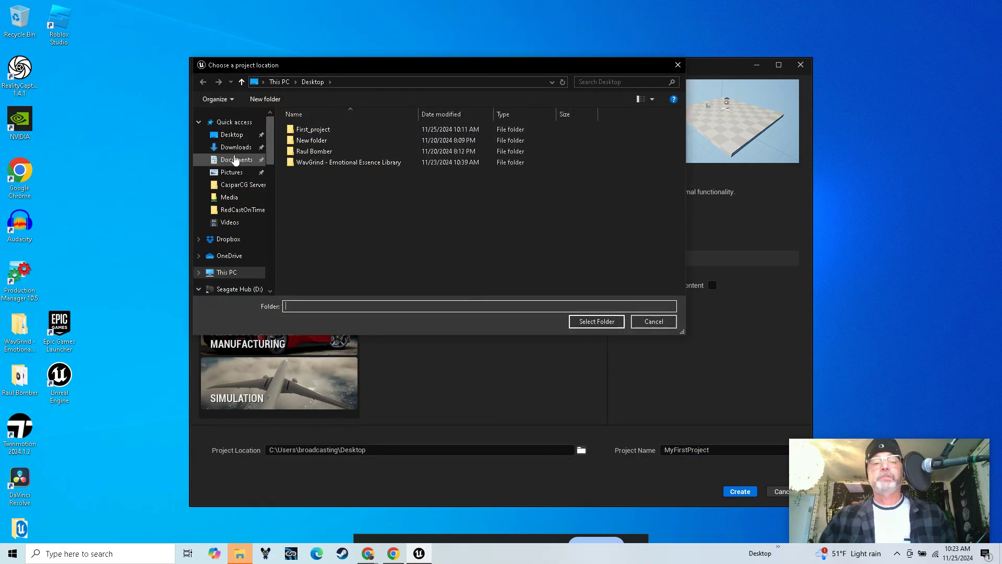
{"action": "left_click", "coordinate": [231, 160]}
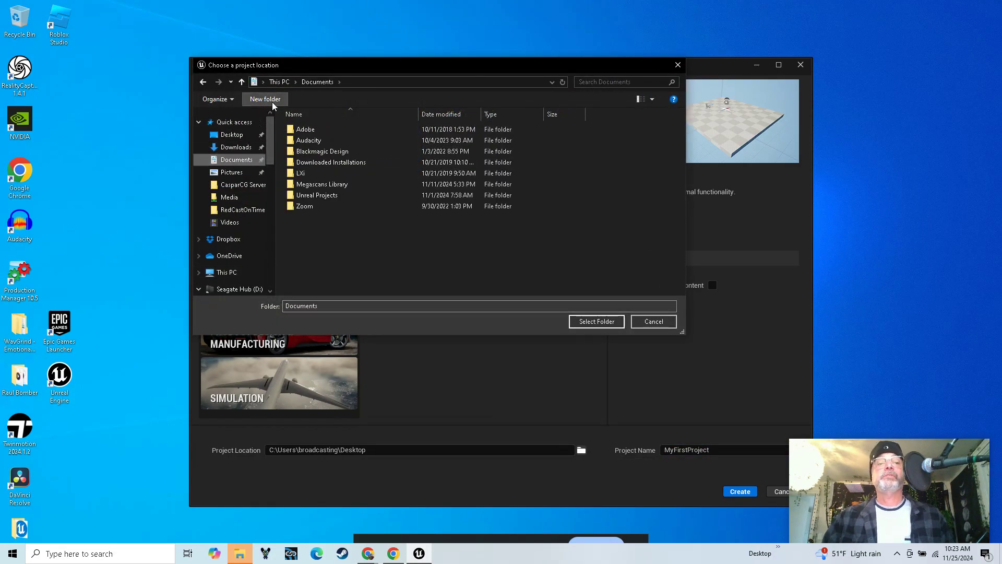
{"action": "left_click", "coordinate": [312, 195]}
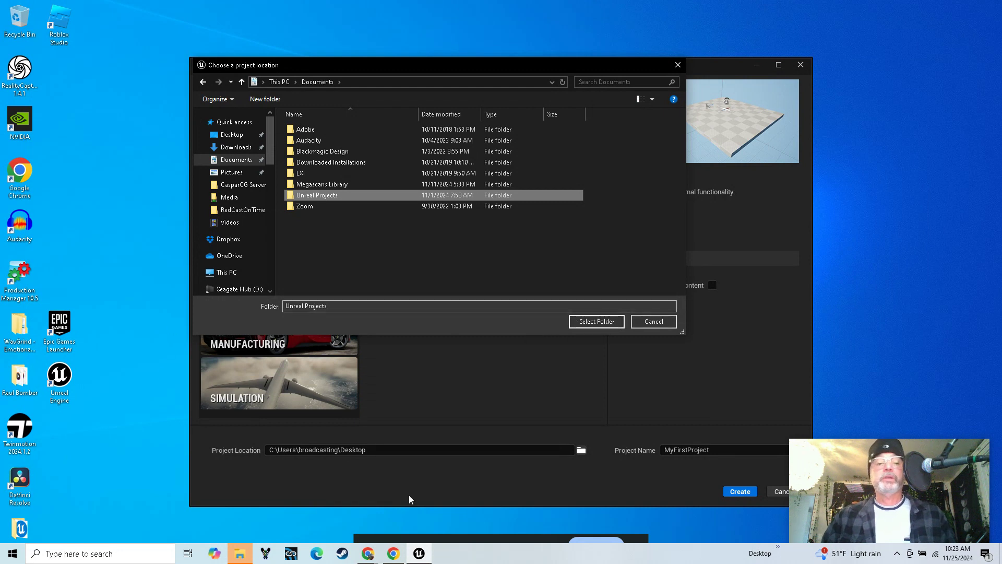
{"action": "left_click", "coordinate": [653, 321]}
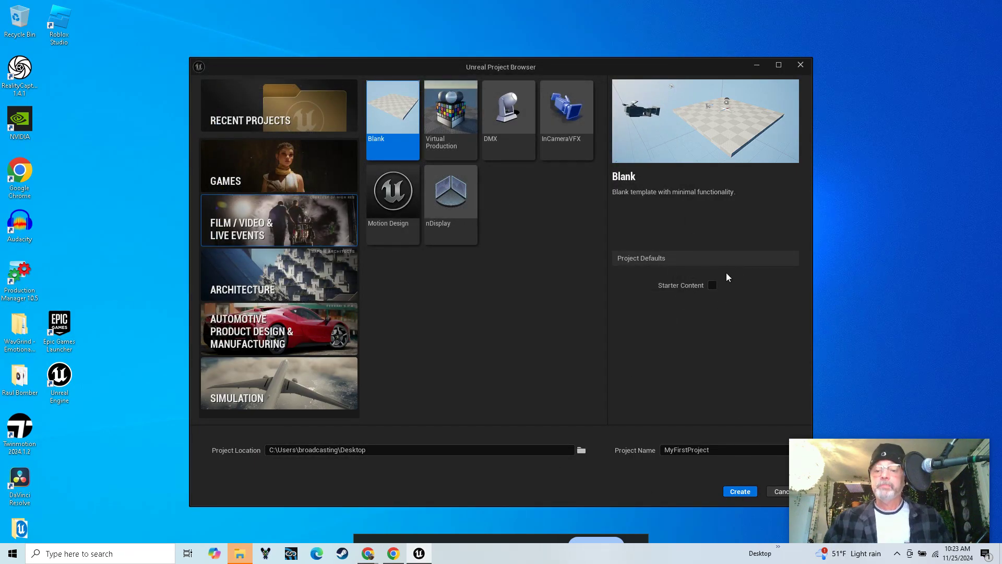
Enable Starter Content and create the MyFirstProject project on the Desktop
{"action": "mouse_move", "coordinate": [716, 288]}
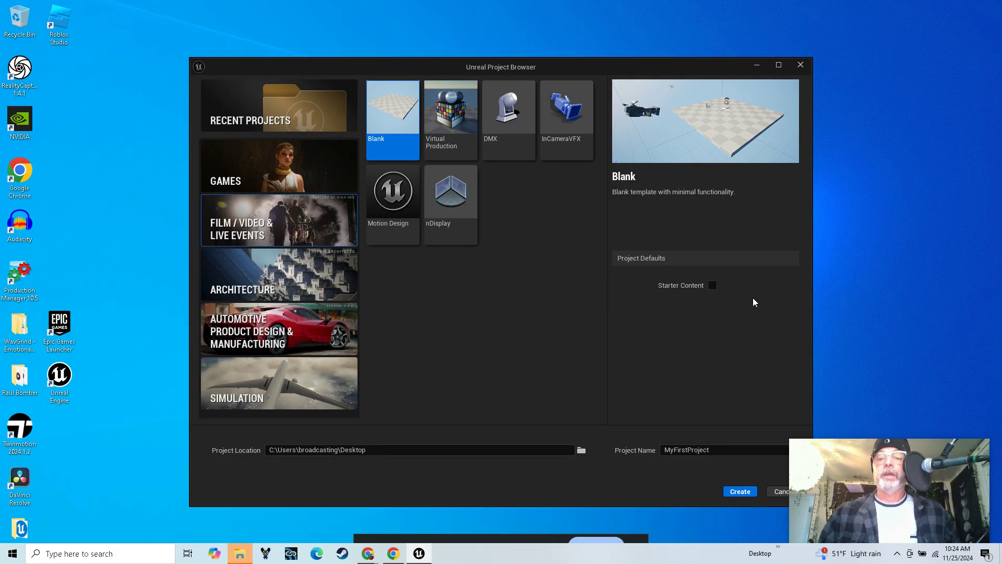
{"action": "left_click", "coordinate": [713, 285]}
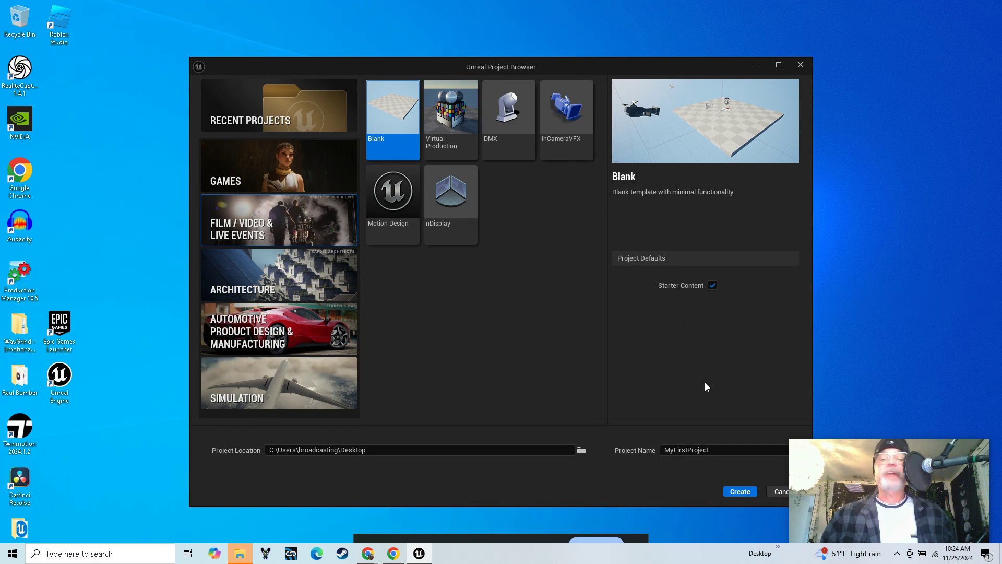
{"action": "left_click", "coordinate": [743, 493]}
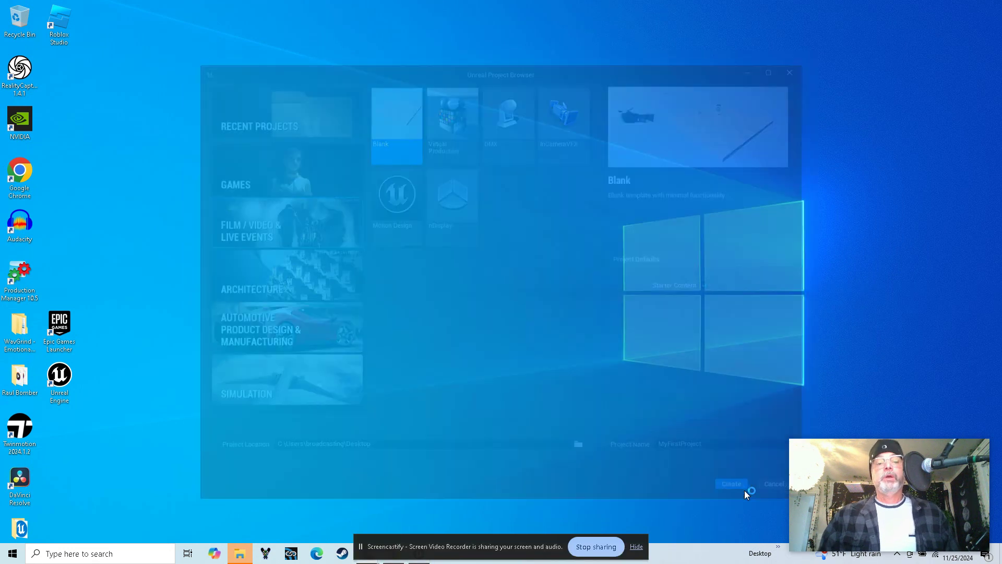